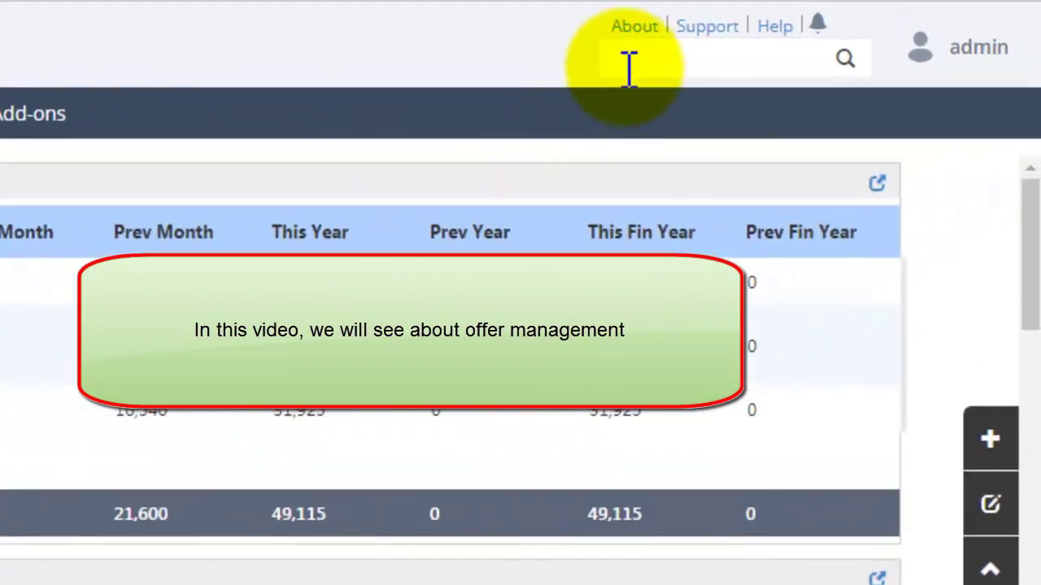
Find and open the Offer Management screen through the menu search for "offer mana" and start adding a new offer.
{"action": "left_click", "coordinate": [908, 53]}
{"action": "type", "text": "off"}
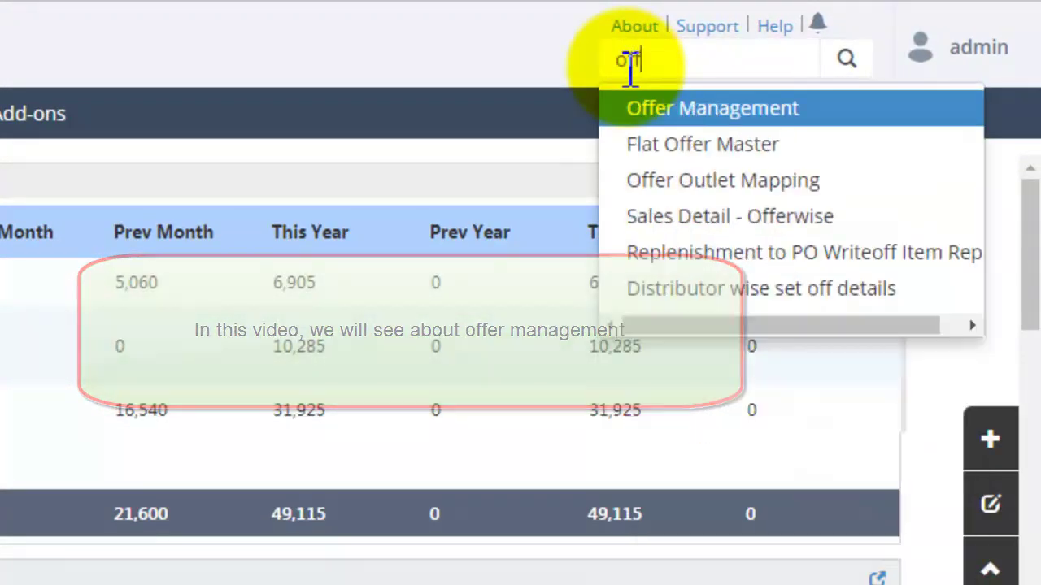
{"action": "type", "text": "er mana"}
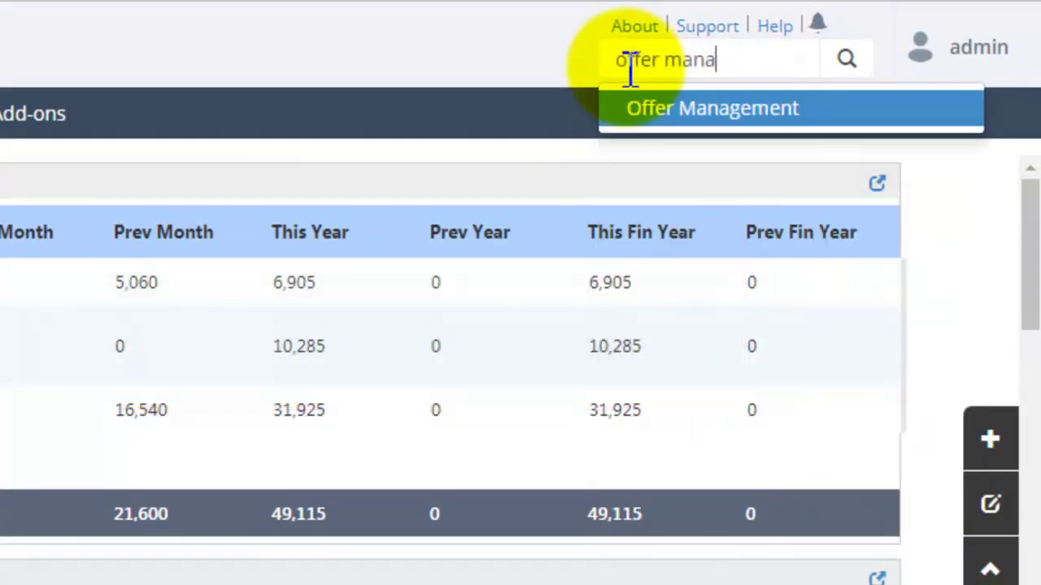
{"action": "left_click", "coordinate": [691, 109]}
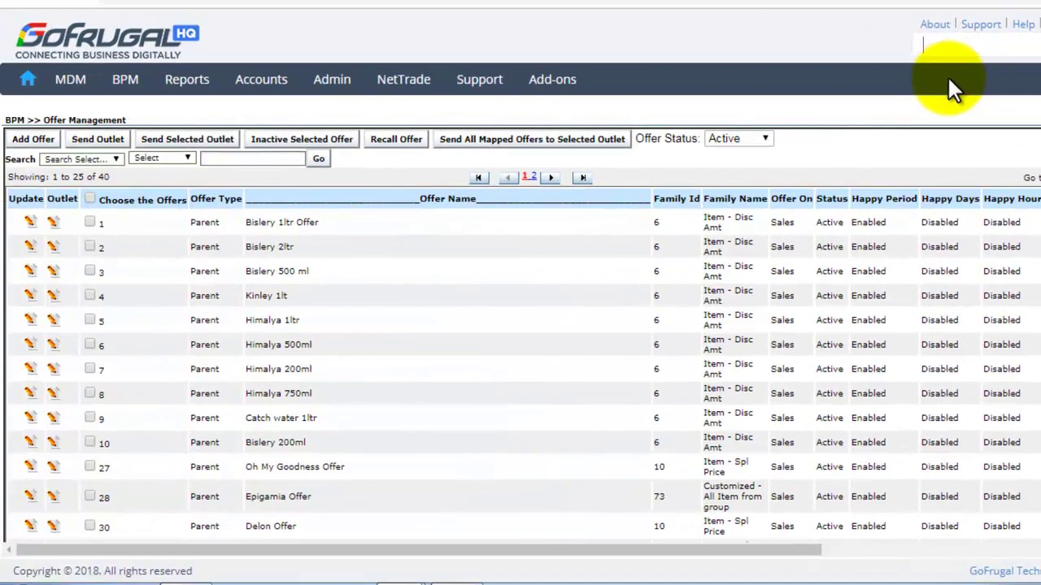
{"action": "left_click", "coordinate": [29, 143]}
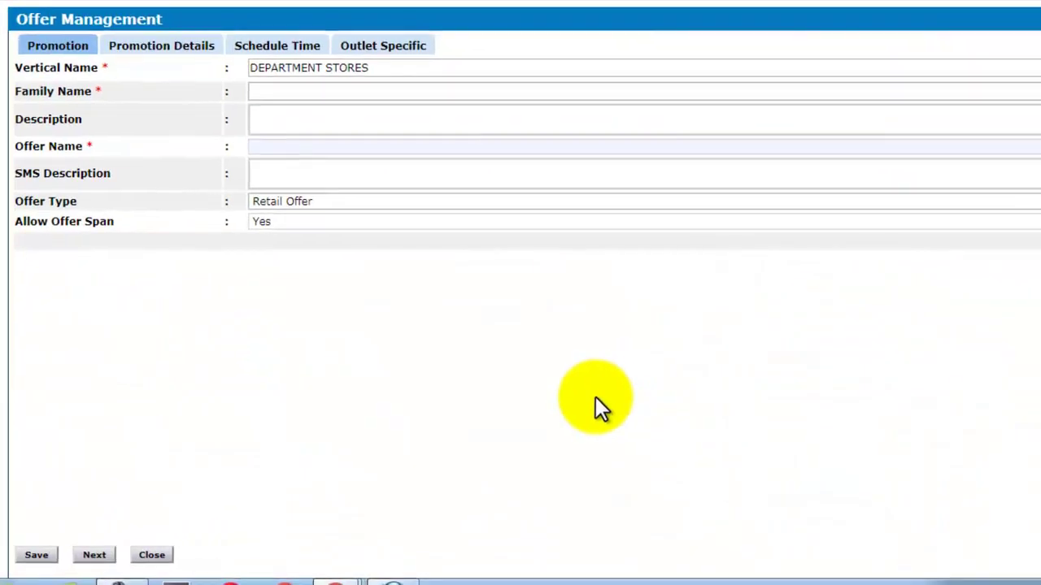
Set the offer's family to Bill Offer - Free and name the offer "diwali".
{"action": "left_click", "coordinate": [287, 92]}
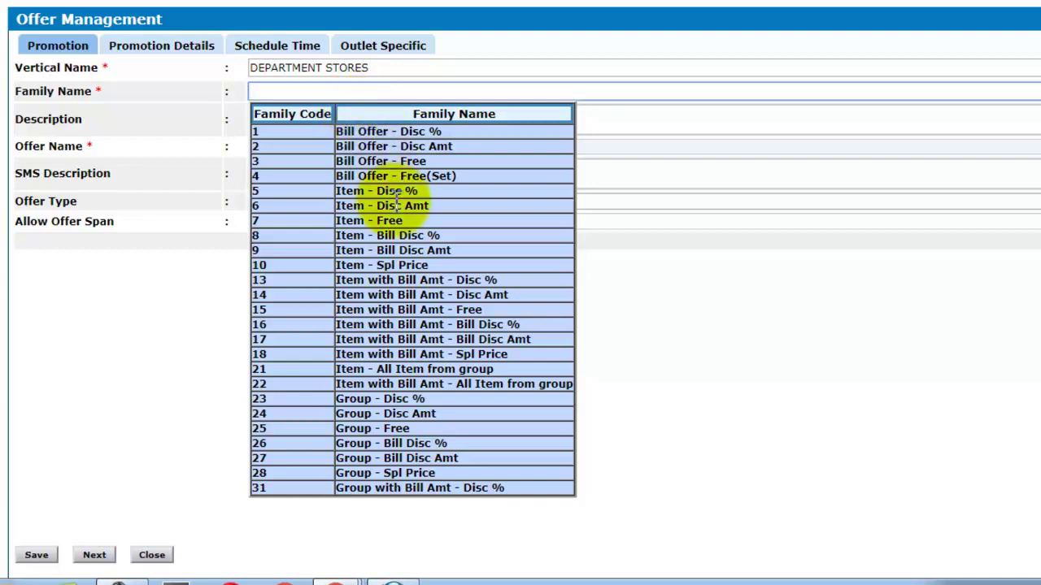
{"action": "left_click", "coordinate": [432, 165]}
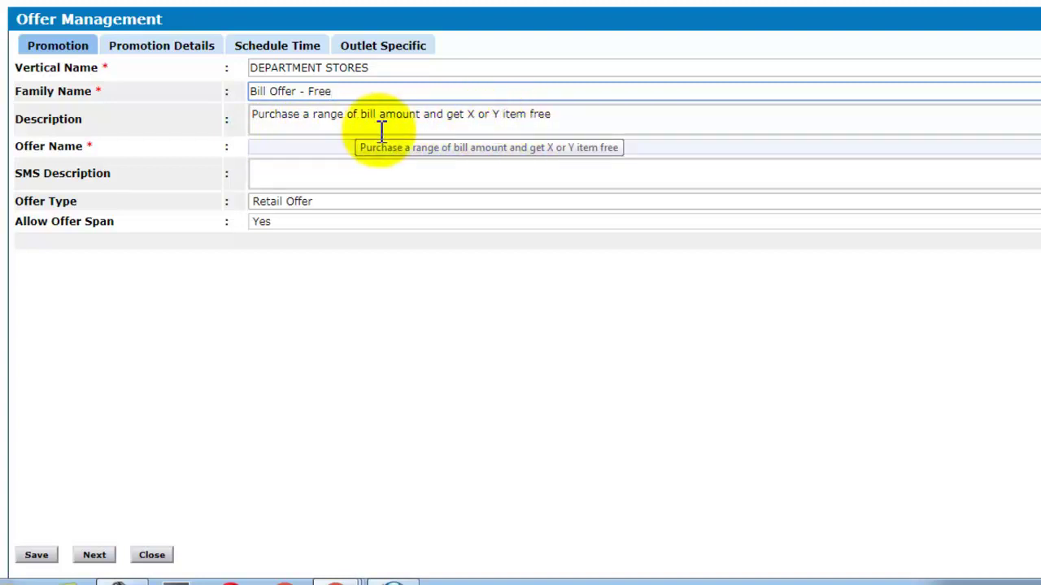
{"action": "left_click", "coordinate": [290, 148]}
{"action": "type", "text": "diwali"}
Enter the SMS description "purchase for 1000 rupees to 2000 rupees get an item worth rupees 200 for free" and set Allow Offer Span to No.
{"action": "left_click", "coordinate": [284, 178]}
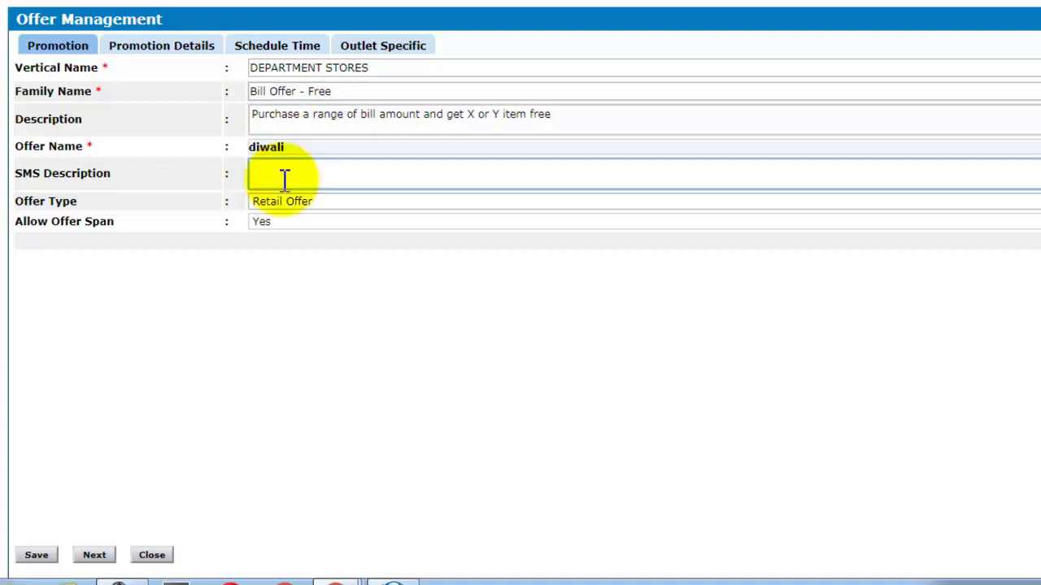
{"action": "type", "text": "purchase for 1000 rupees to 2000 rupees get an item worth rupees 200 for free"}
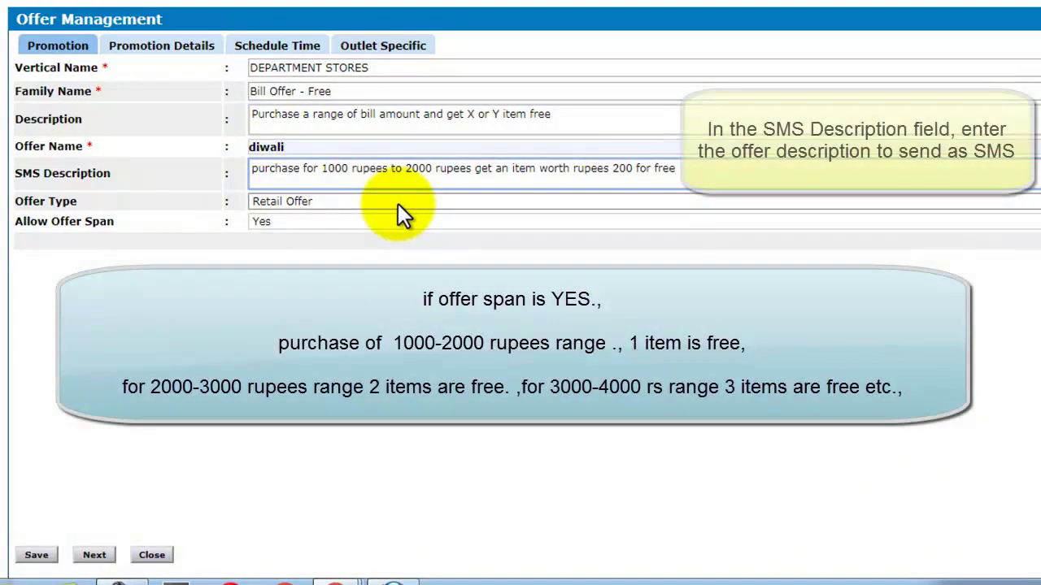
{"action": "left_click", "coordinate": [398, 203]}
{"action": "left_click", "coordinate": [398, 203]}
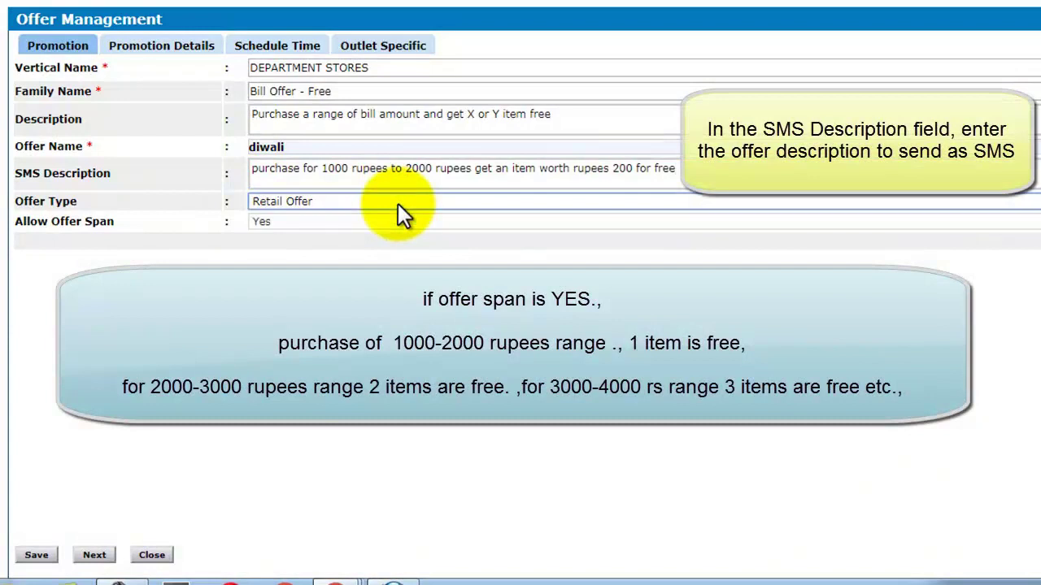
{"action": "left_click", "coordinate": [324, 225]}
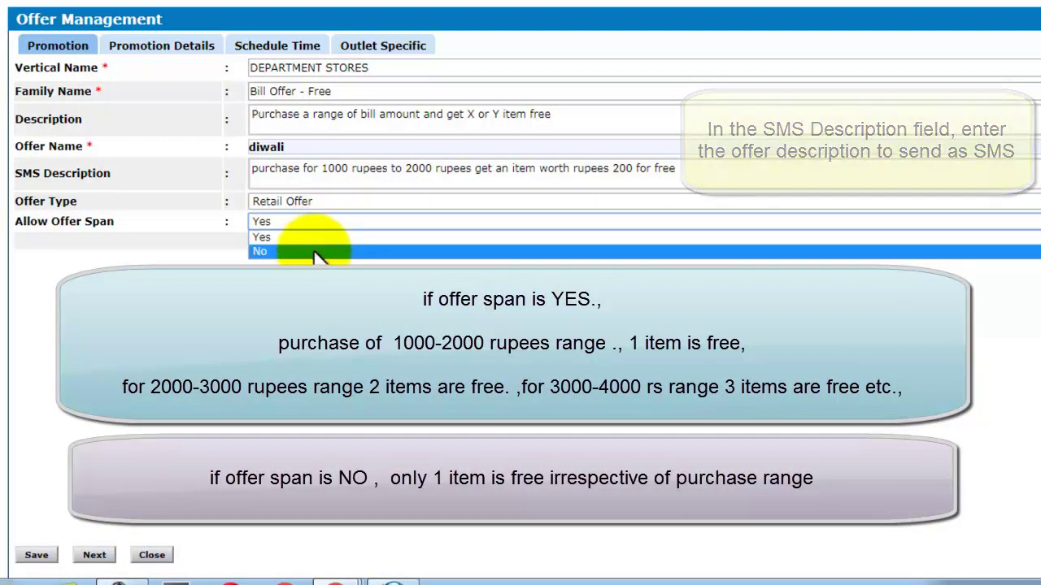
{"action": "left_click", "coordinate": [316, 251]}
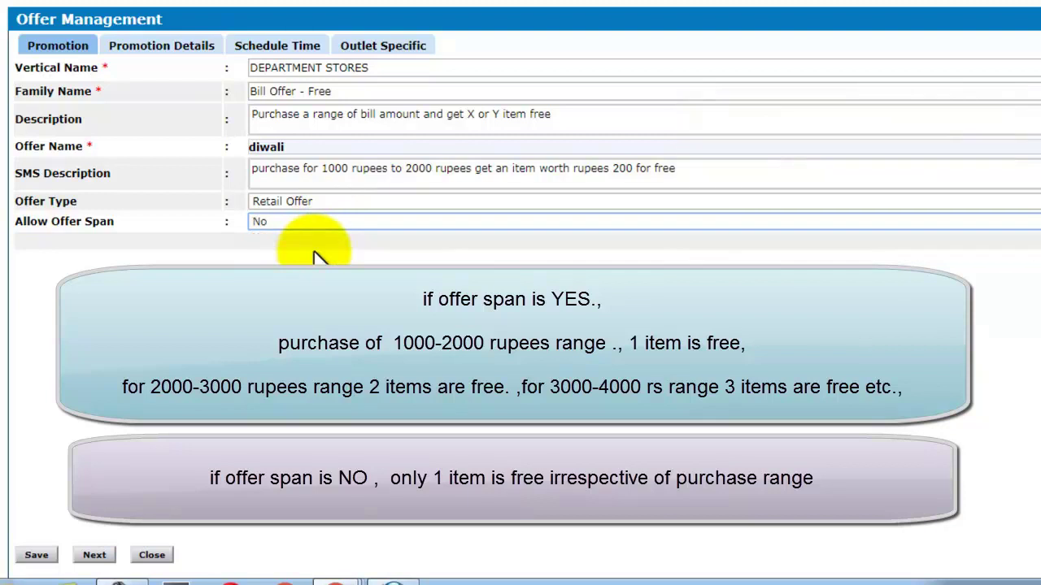
In the promotion details, set the offer condition to Range, from 1000 to 2000.
{"action": "left_click", "coordinate": [95, 556]}
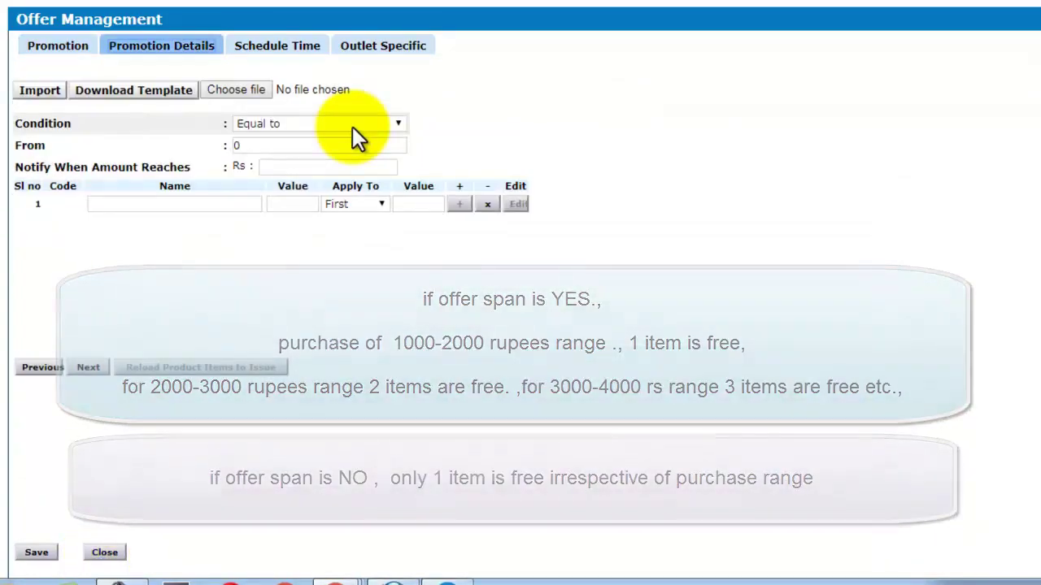
{"action": "left_click", "coordinate": [356, 139]}
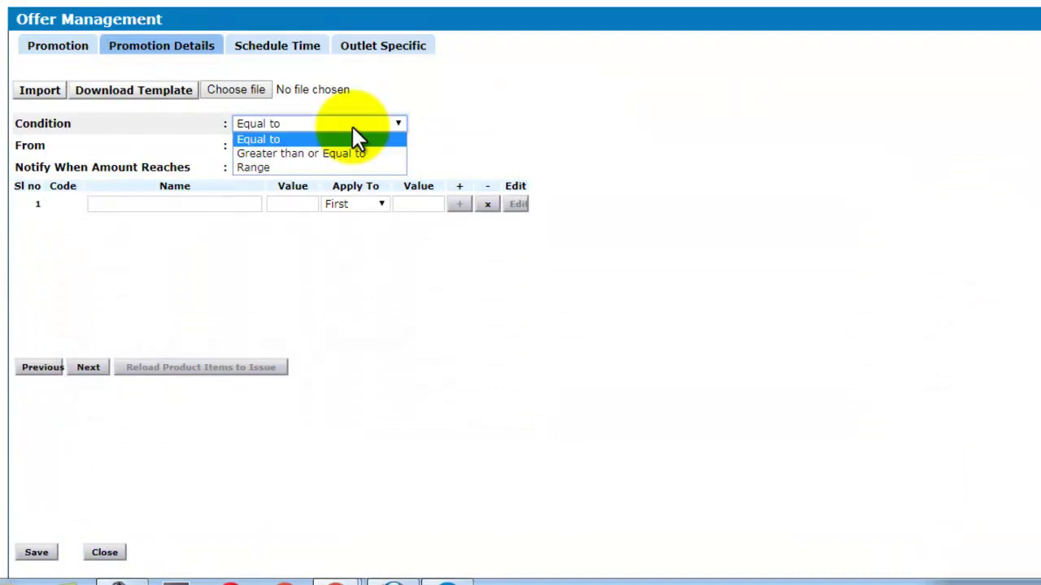
{"action": "left_click", "coordinate": [338, 167]}
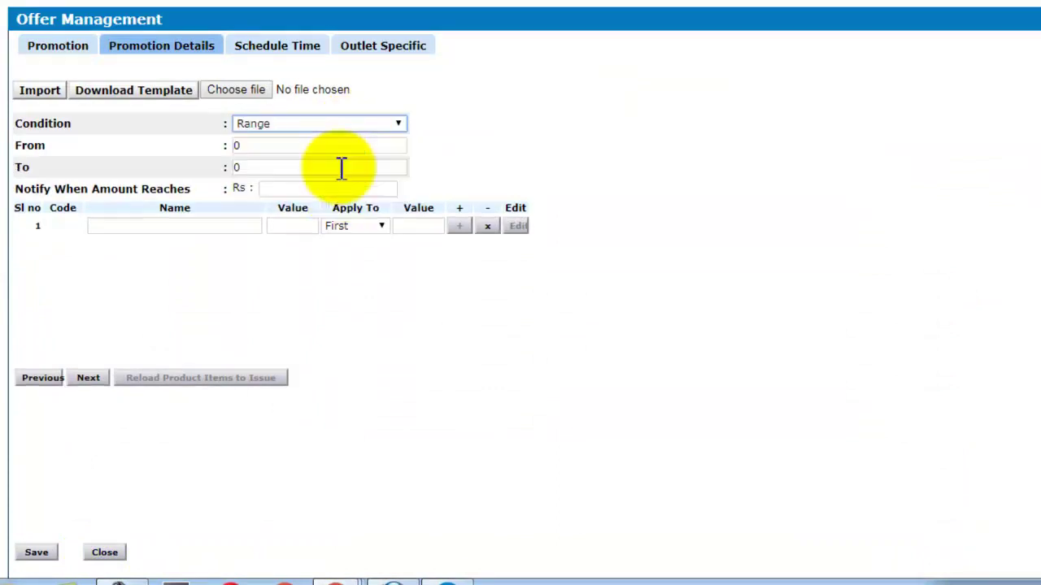
{"action": "left_click", "coordinate": [279, 147]}
{"action": "key", "text": "BackSpace"}
{"action": "type", "text": "1000"}
{"action": "left_click", "coordinate": [262, 166]}
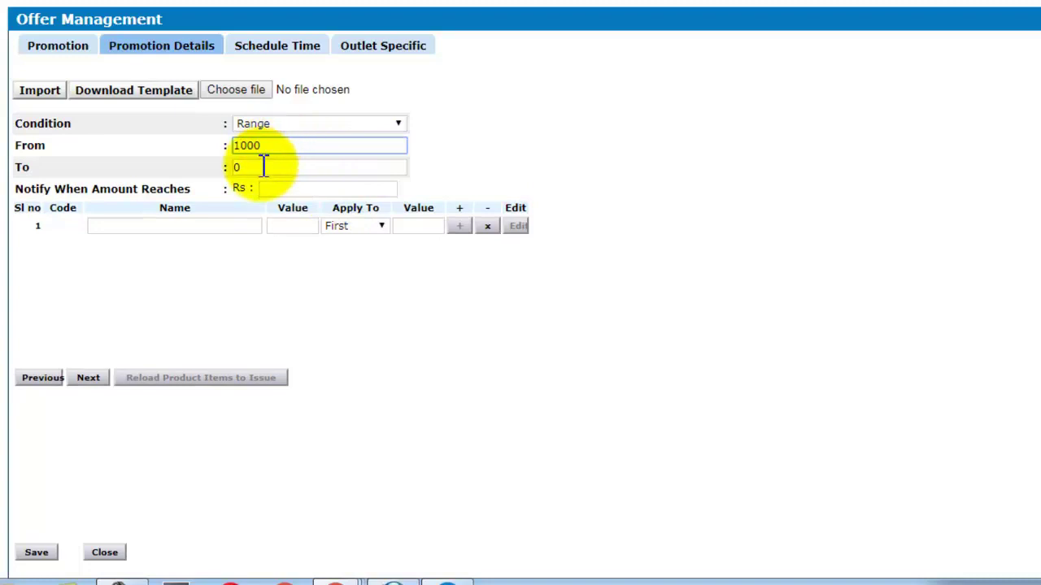
{"action": "key", "text": "BackSpace"}
{"action": "type", "text": "2000"}
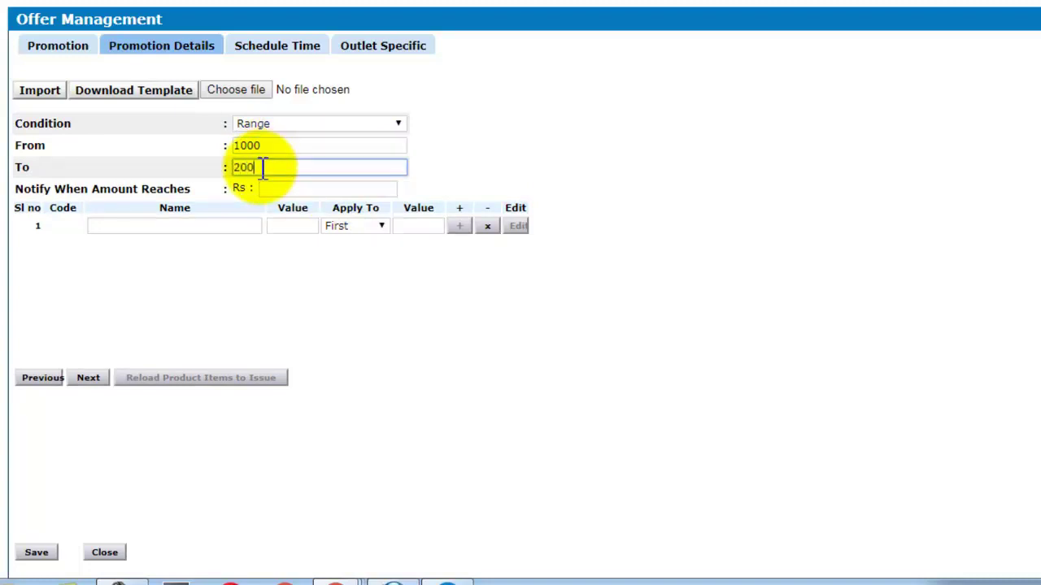
Set the notification amount to Rs 900 and add the item "1 Y PEELER WITH LABEL" with value 1.
{"action": "left_click", "coordinate": [273, 187]}
{"action": "type", "text": "900"}
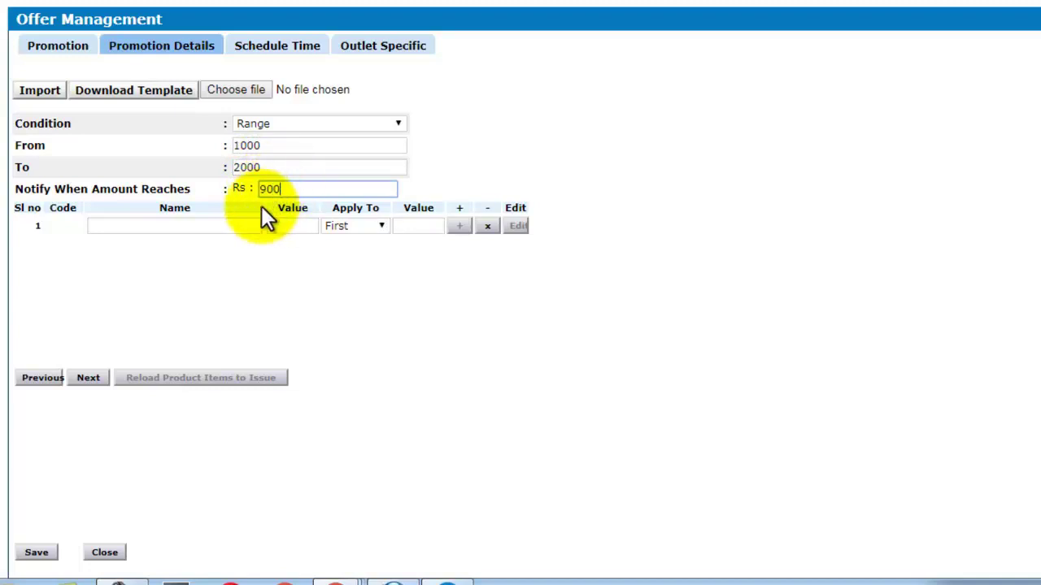
{"action": "left_click", "coordinate": [234, 227]}
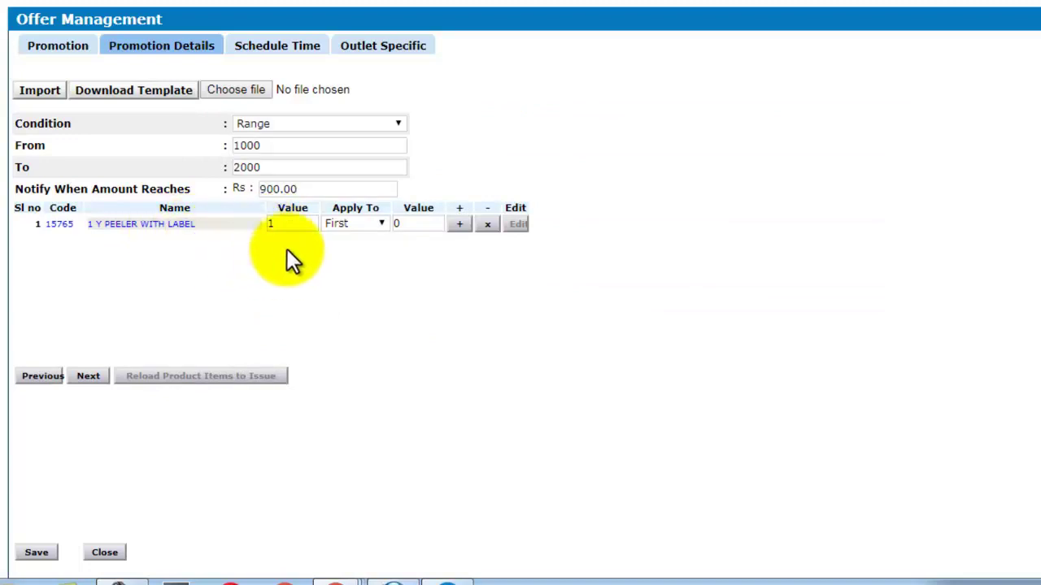
In the schedule settings, enable the offer period and set it from 11/10/2018 to 14/12/2018.
{"action": "left_click", "coordinate": [96, 381]}
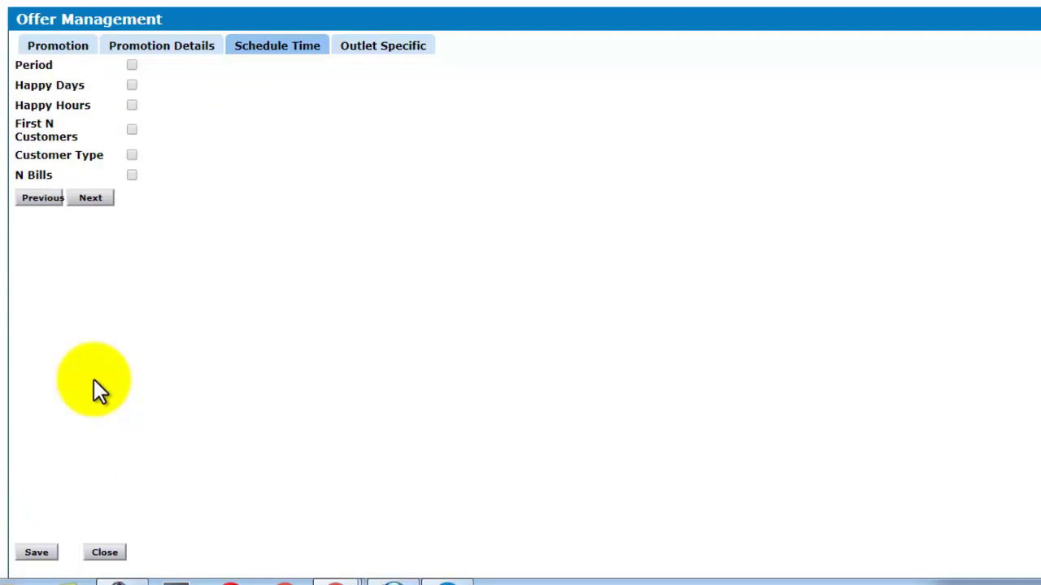
{"action": "left_click", "coordinate": [132, 67]}
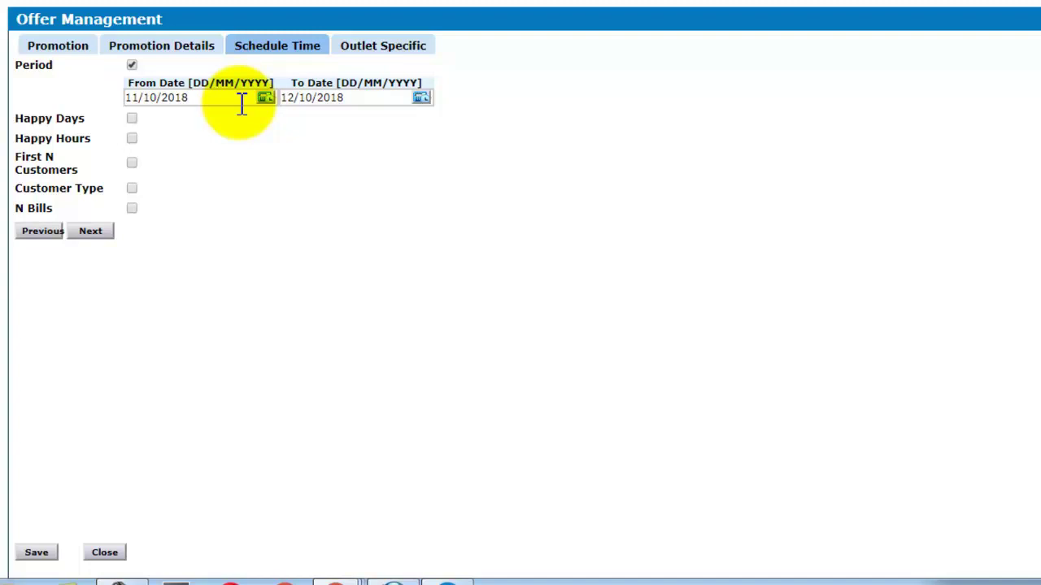
{"action": "left_click", "coordinate": [376, 97]}
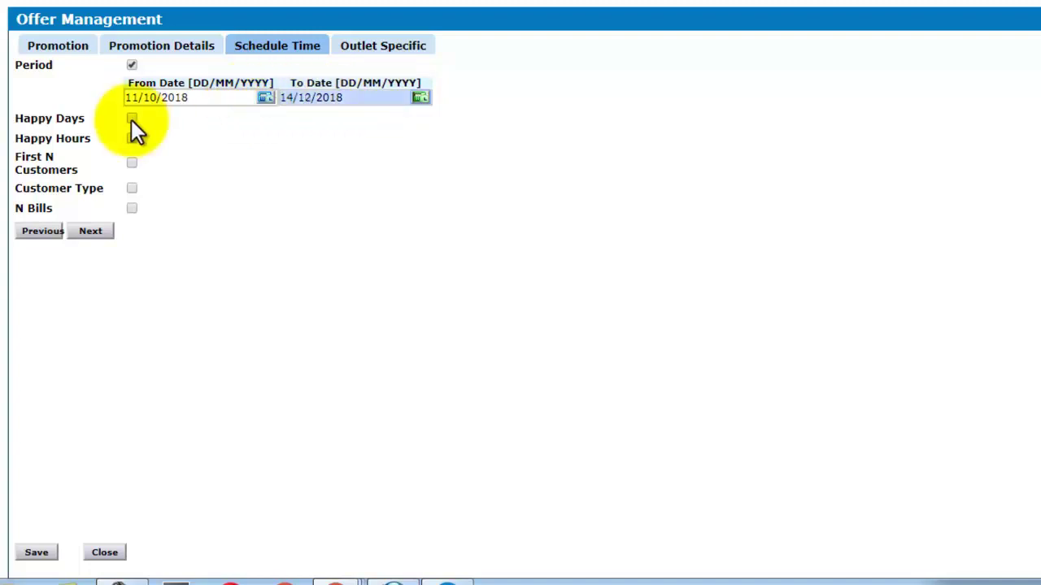
Enable Happy Days and Happy Hours for the offer, with happy hours from 02:00 to 02:01.
{"action": "left_click", "coordinate": [131, 119]}
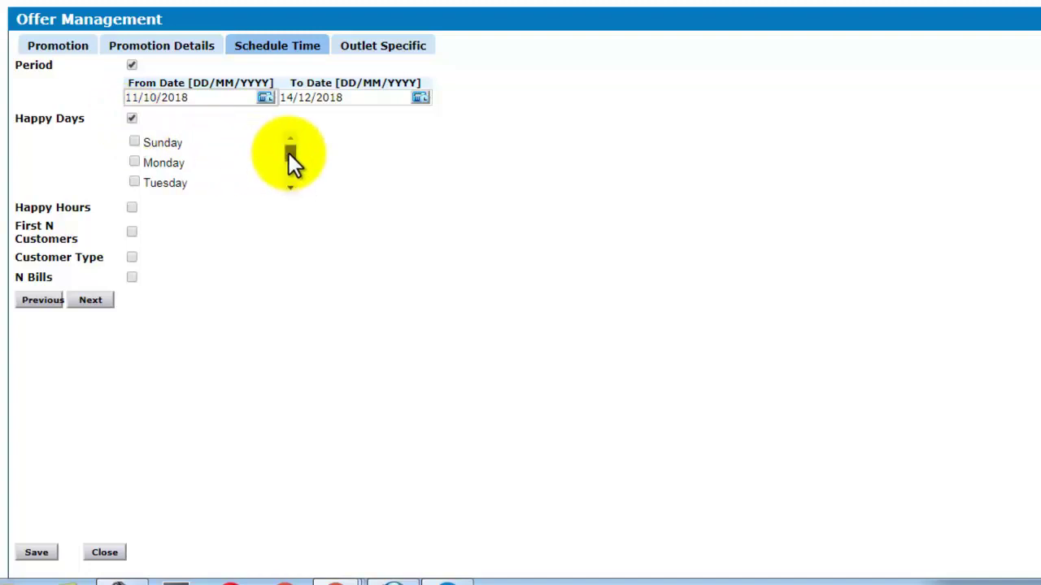
{"action": "left_click_drag", "start_coordinate": [289, 154], "coordinate": [291, 185]}
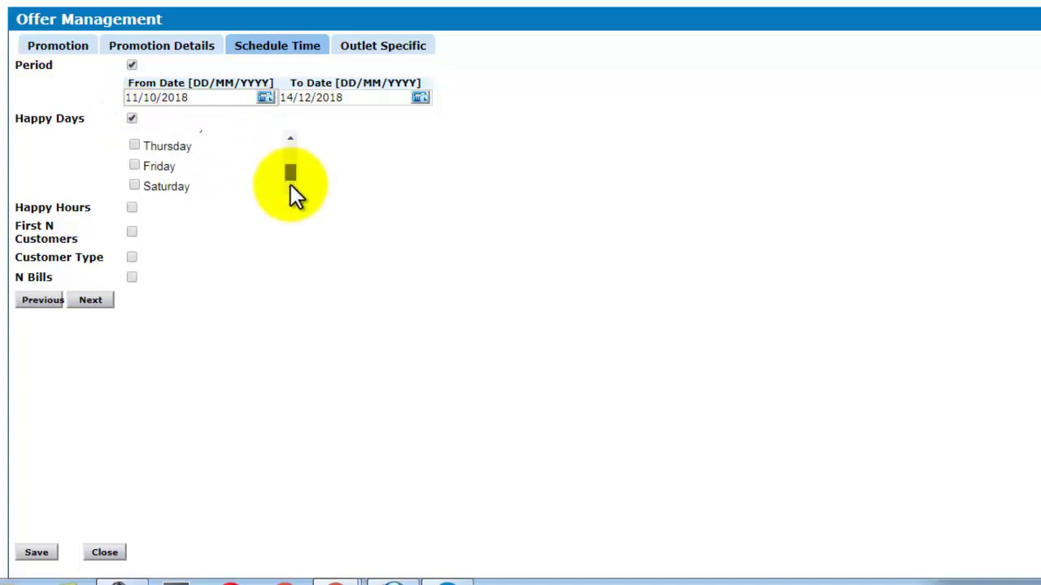
{"action": "left_click", "coordinate": [132, 208]}
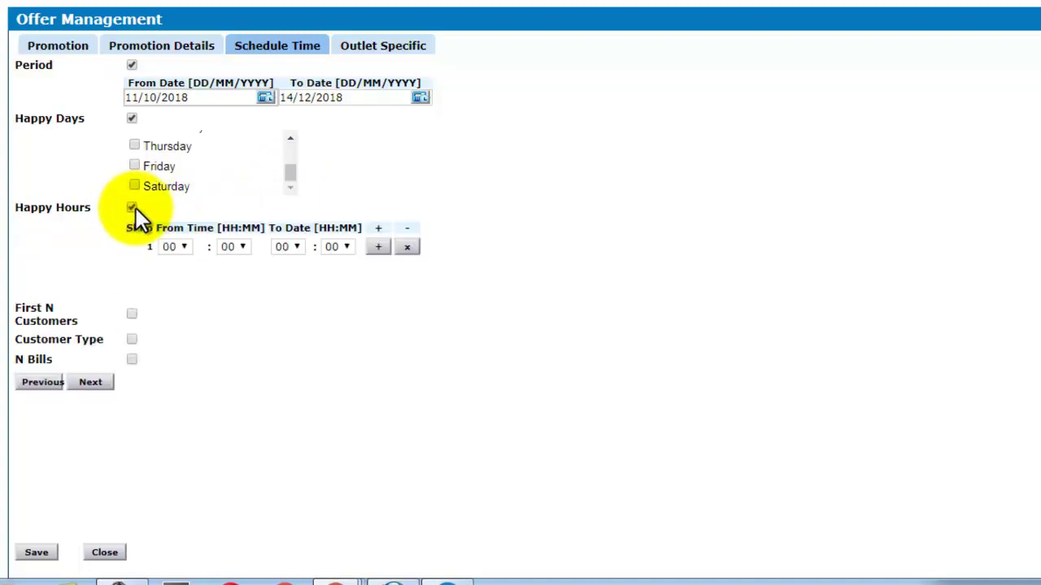
{"action": "left_click", "coordinate": [179, 248]}
{"action": "left_click", "coordinate": [169, 291]}
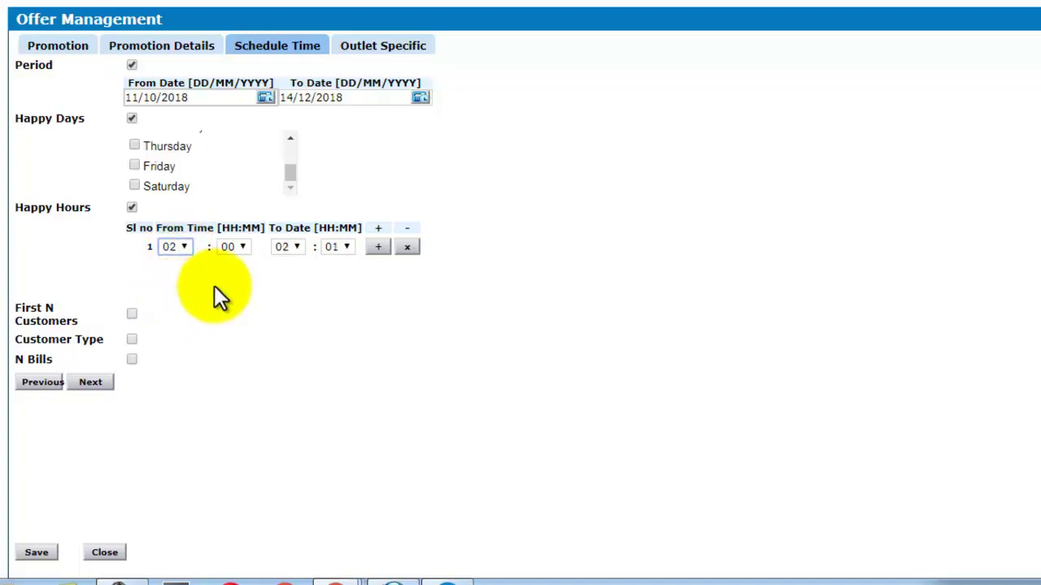
Limit the offer to the first 5 customers and to the customer types New Customers and New other cust.
{"action": "left_click", "coordinate": [131, 314]}
{"action": "left_click", "coordinate": [150, 341]}
{"action": "type", "text": "5"}
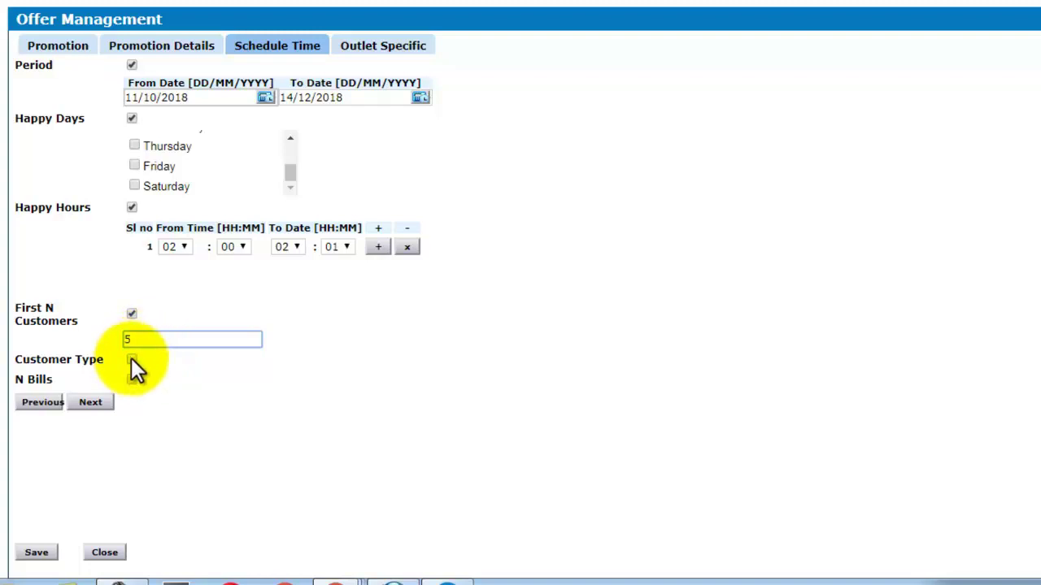
{"action": "left_click", "coordinate": [132, 359]}
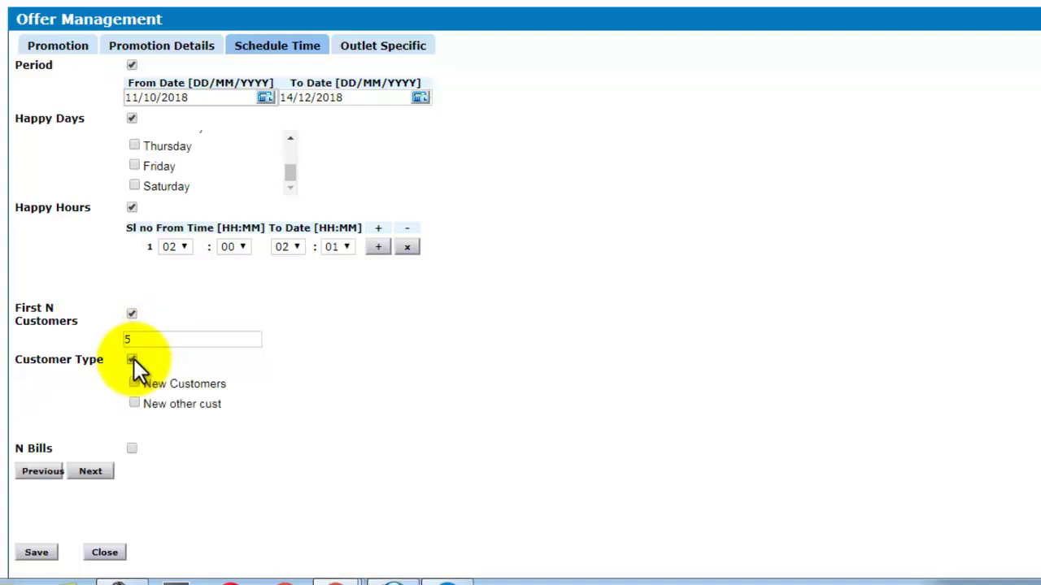
{"action": "left_click", "coordinate": [132, 405]}
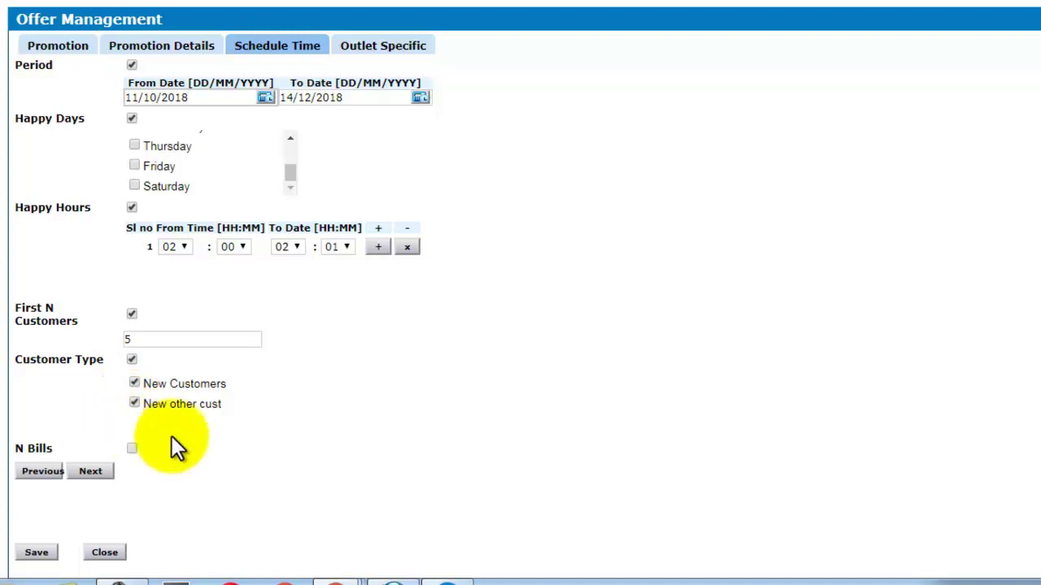
Enable the N Bills condition for the offer and enter 70 as the bill number.
{"action": "left_click", "coordinate": [132, 448]}
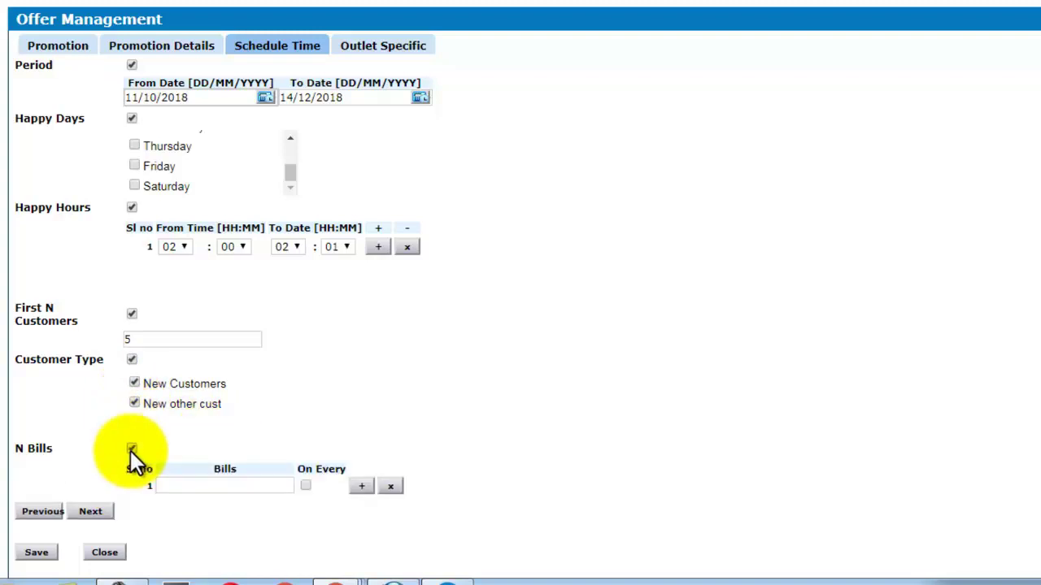
{"action": "left_click", "coordinate": [219, 485]}
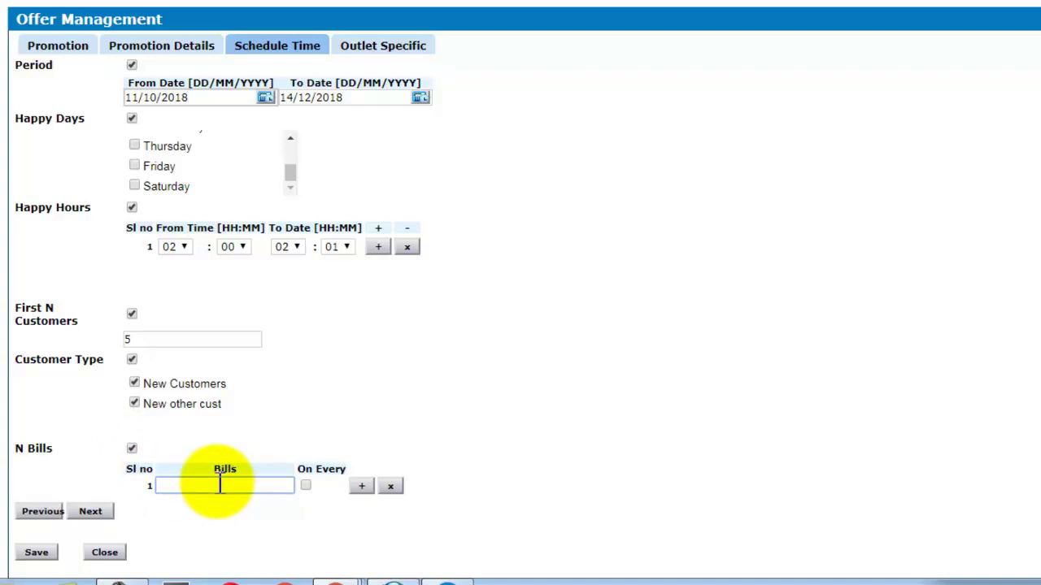
{"action": "type", "text": "70"}
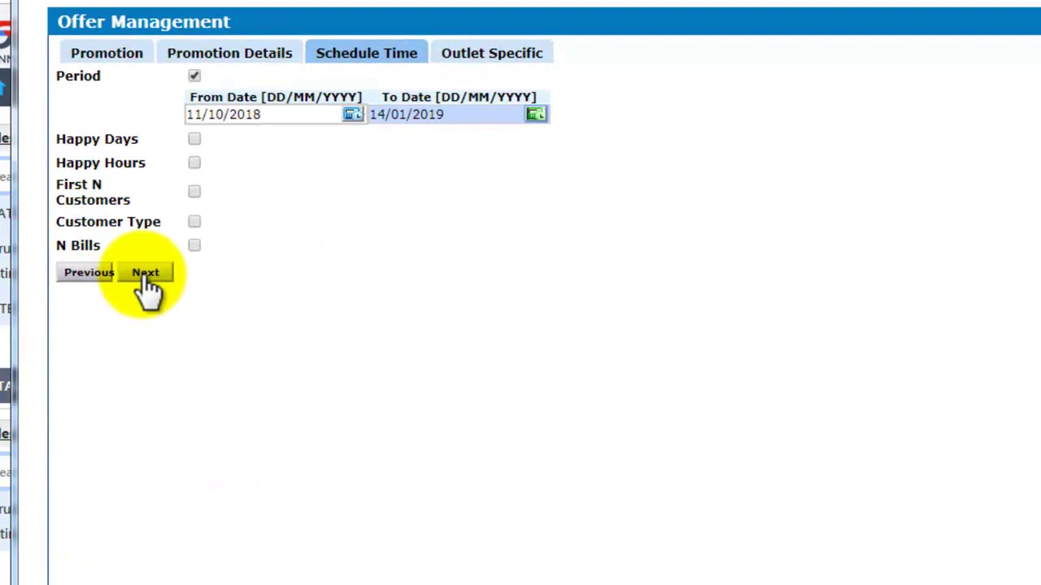
Set Confirm to Yes, Status to Active and Send To Outlet to Yes for all outlets, and save the offer.
{"action": "left_click", "coordinate": [146, 275]}
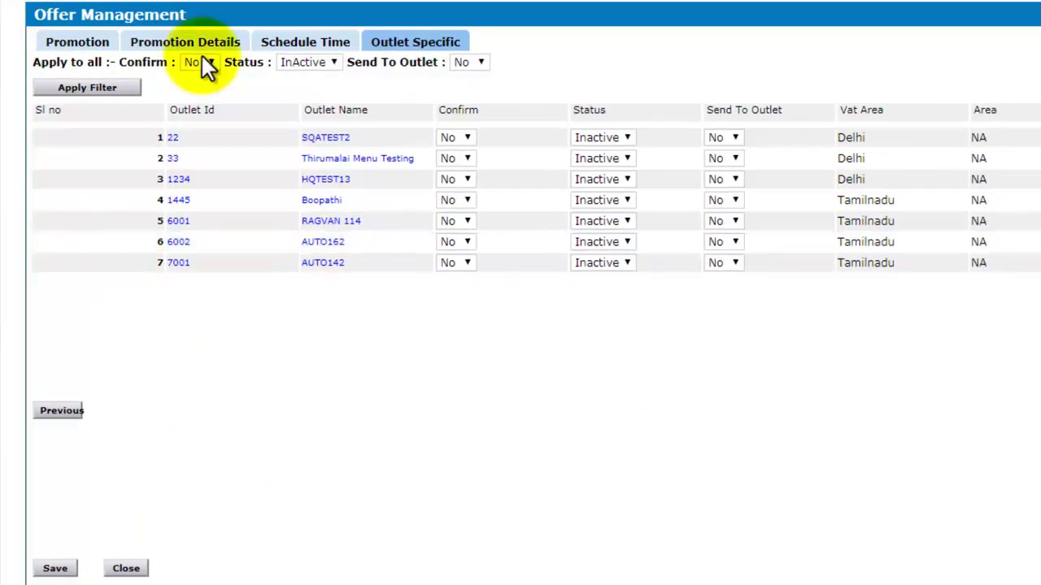
{"action": "left_click", "coordinate": [203, 59]}
{"action": "left_click", "coordinate": [209, 91]}
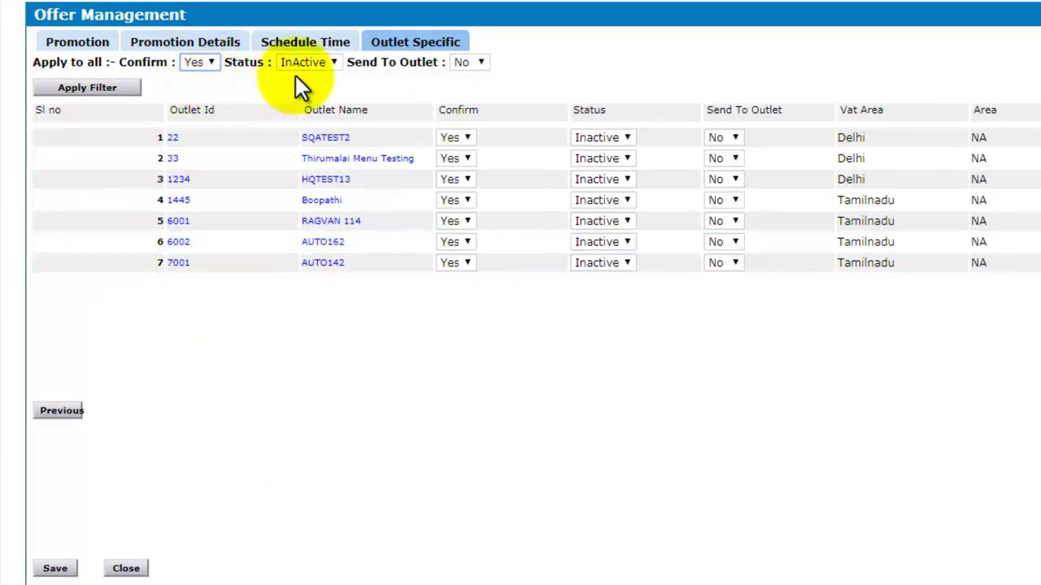
{"action": "left_click", "coordinate": [313, 61]}
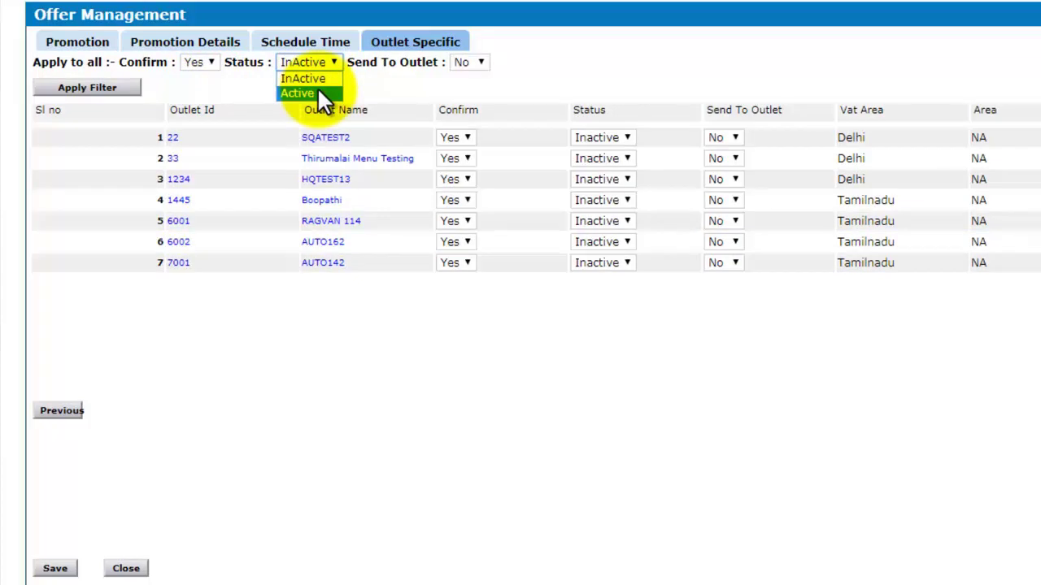
{"action": "left_click", "coordinate": [317, 92]}
{"action": "left_click", "coordinate": [476, 63]}
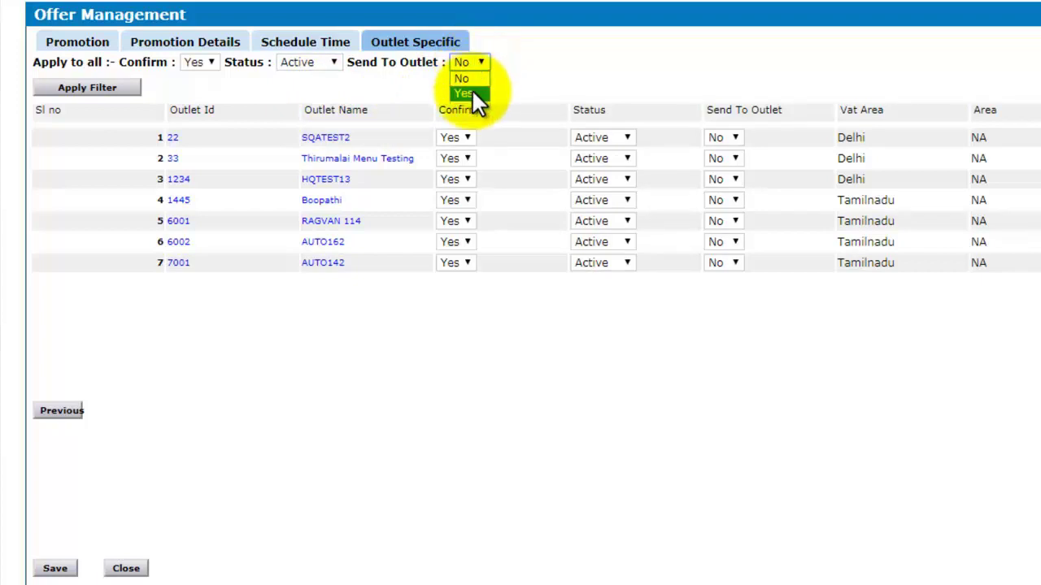
{"action": "left_click", "coordinate": [473, 91]}
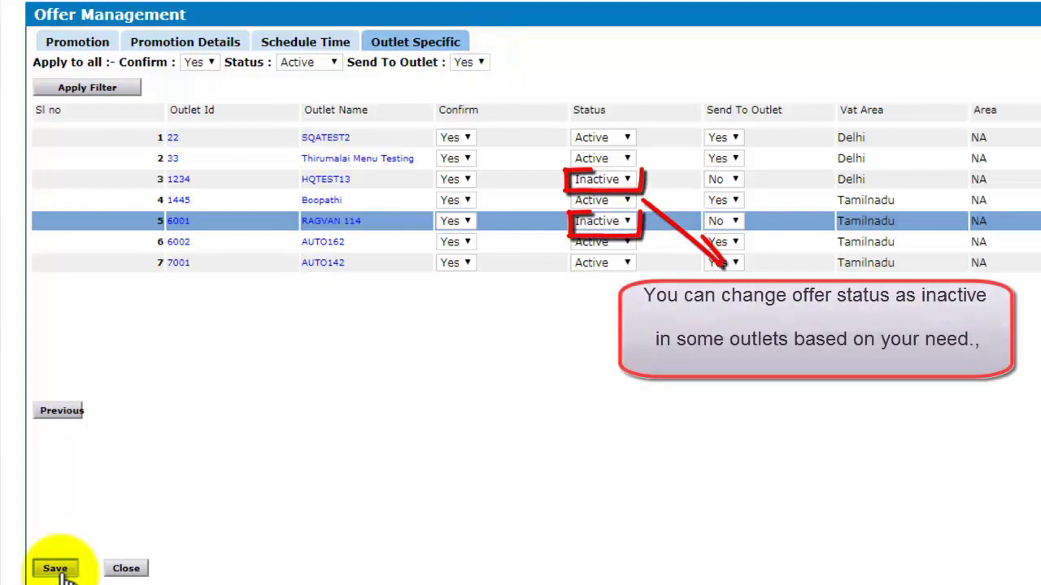
{"action": "left_click", "coordinate": [50, 570]}
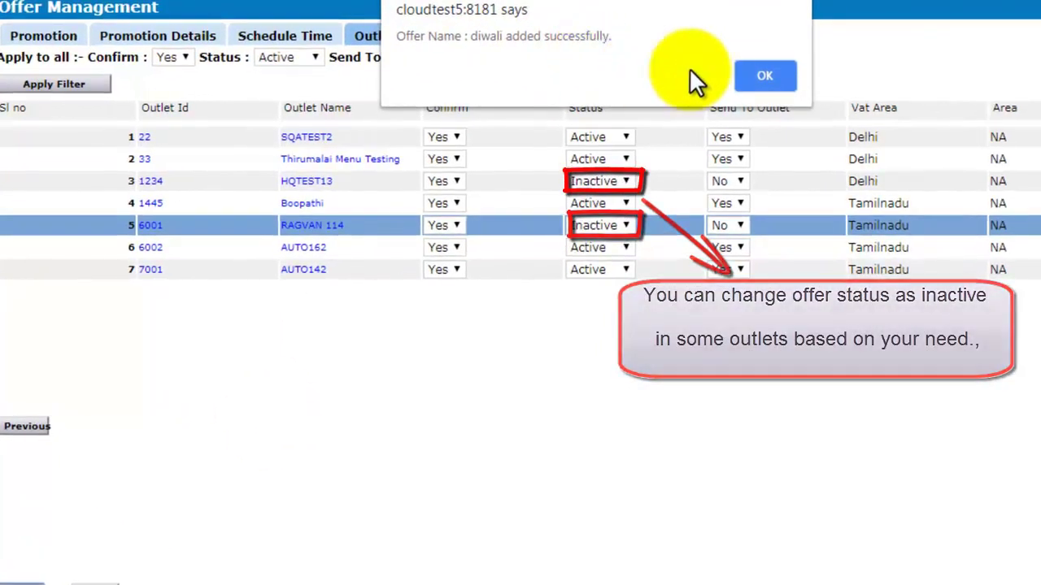
{"action": "left_click", "coordinate": [763, 76]}
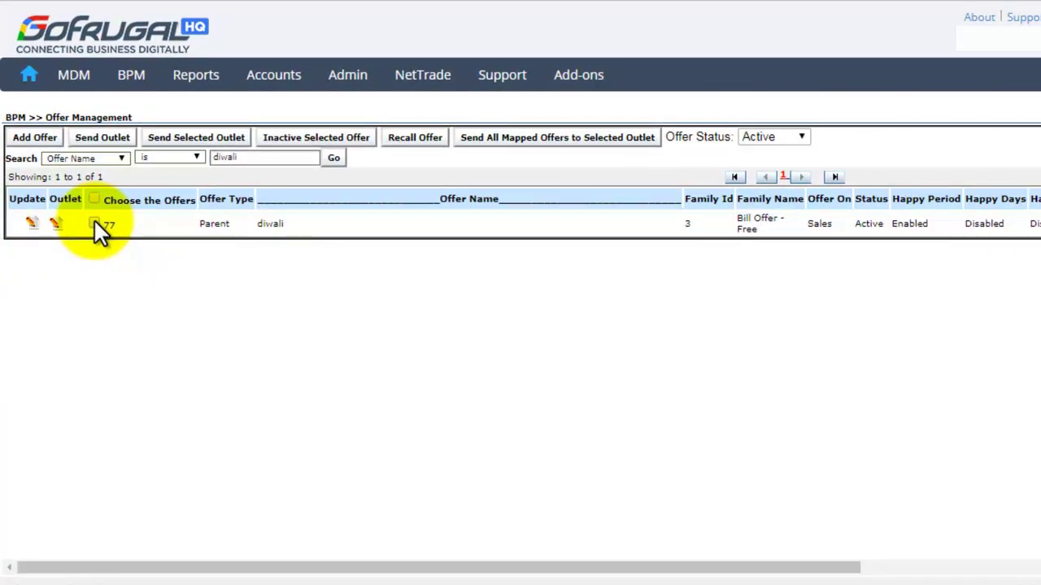
Select the diwali offer and set the offer status filter to Inactive.
{"action": "left_click", "coordinate": [93, 221]}
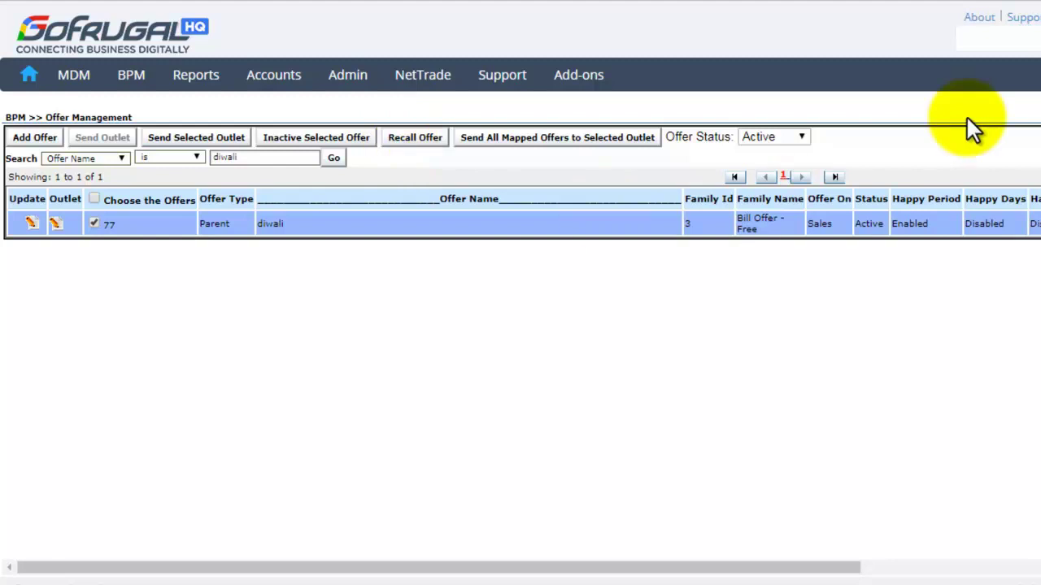
{"action": "left_click", "coordinate": [766, 139]}
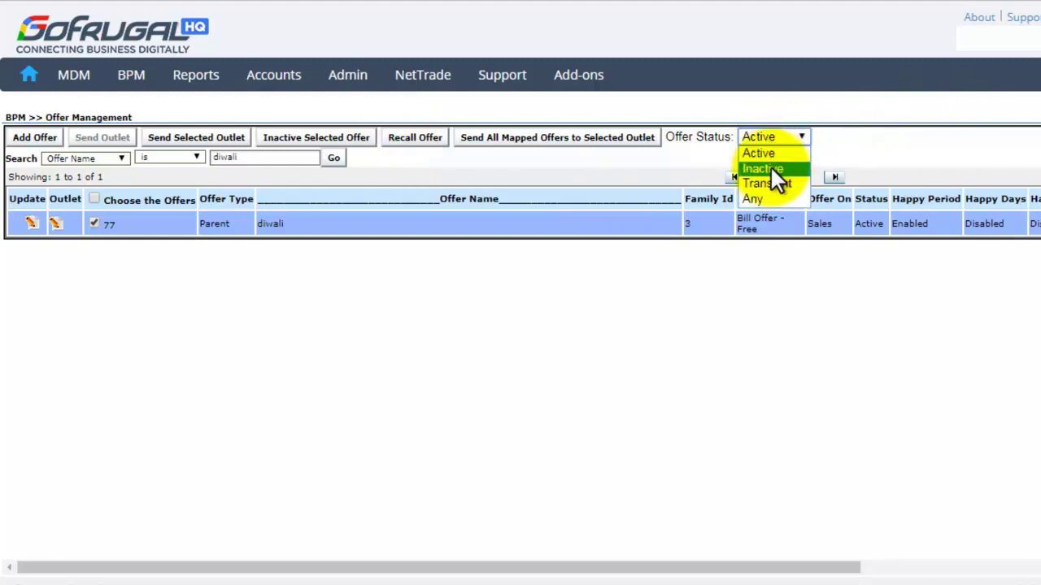
{"action": "left_click", "coordinate": [771, 168]}
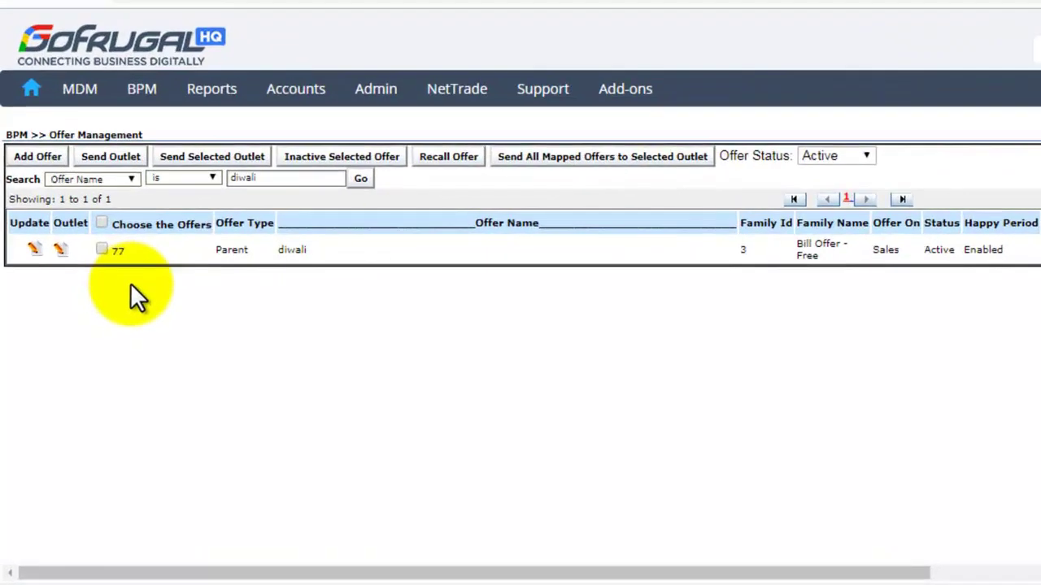
Send the diwali offer to only the selected outlets with IDs 22 and 1445.
{"action": "left_click", "coordinate": [101, 248]}
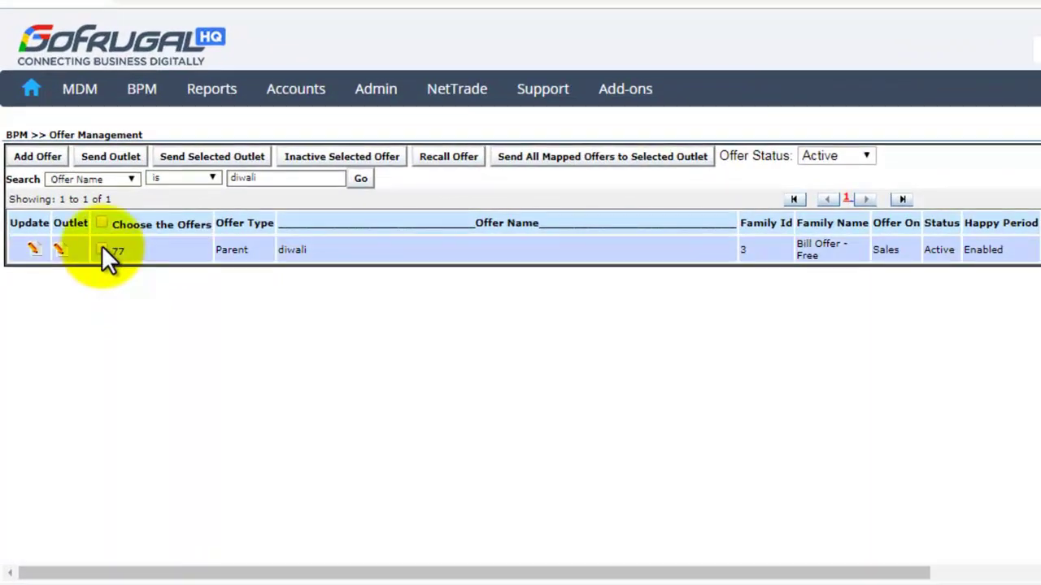
{"action": "left_click", "coordinate": [205, 166]}
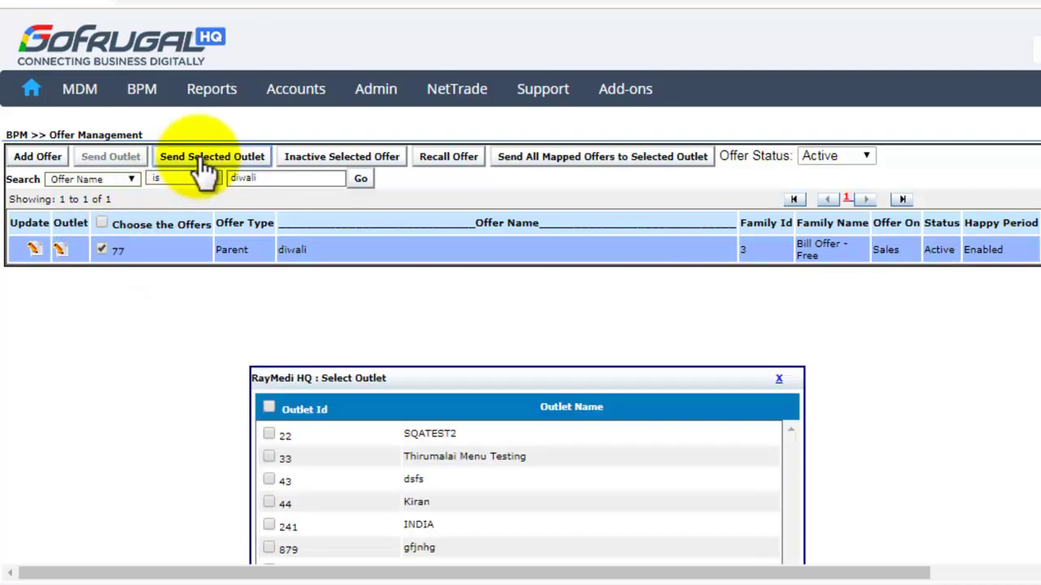
{"action": "left_click", "coordinate": [269, 436]}
{"action": "scroll", "coordinate": [338, 491], "scroll_direction": "down", "scroll_amount": 3}
{"action": "left_click", "coordinate": [273, 400]}
{"action": "scroll", "coordinate": [342, 455], "scroll_direction": "down", "scroll_amount": 1}
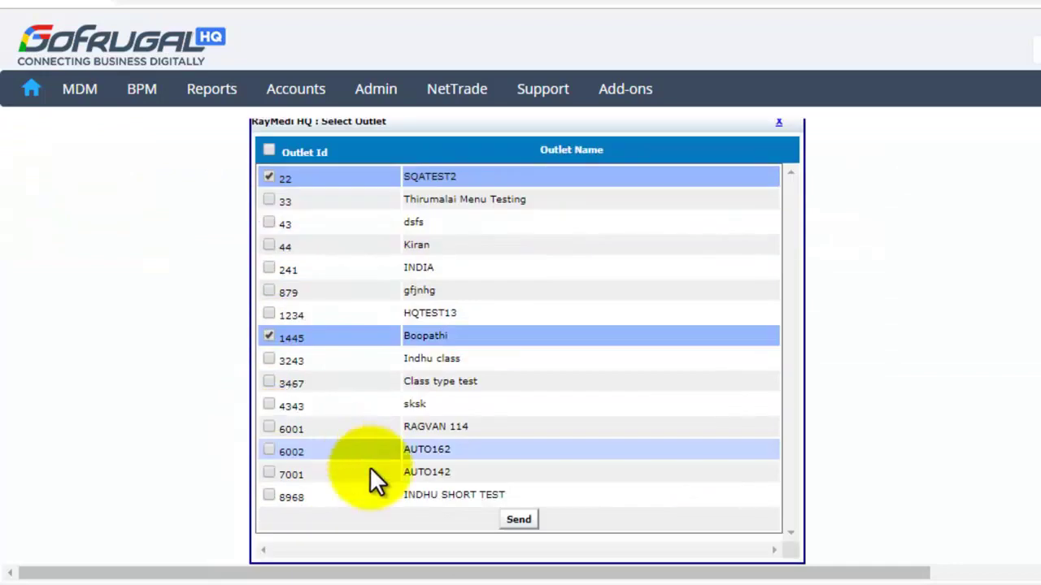
{"action": "left_click", "coordinate": [517, 525]}
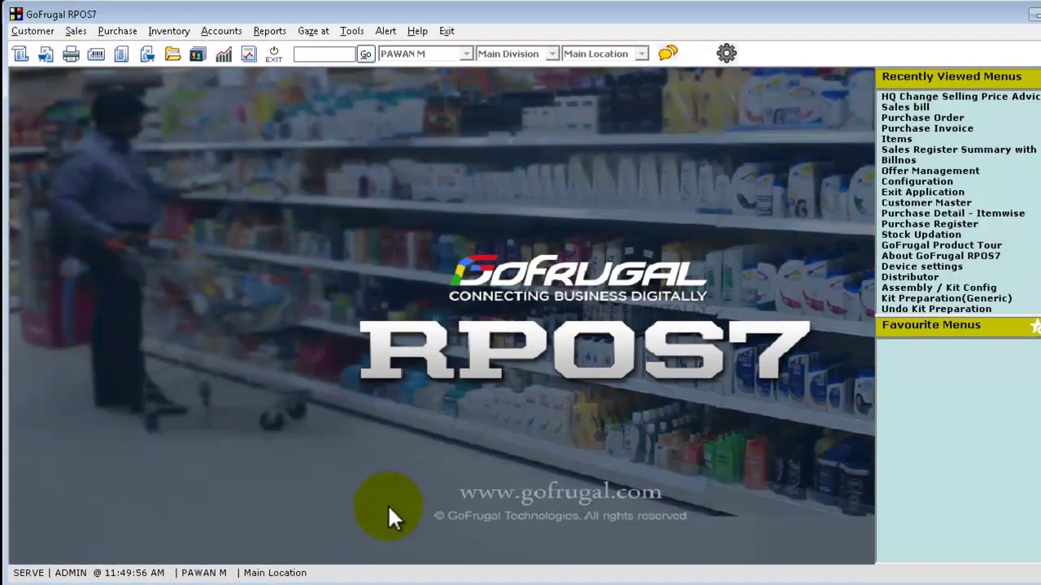
In GoFrugal RPOS7, start a new sales bill and add item 16577 (1 KNIFE WITH LABEL) with quantity 14.
{"action": "left_click", "coordinate": [82, 30]}
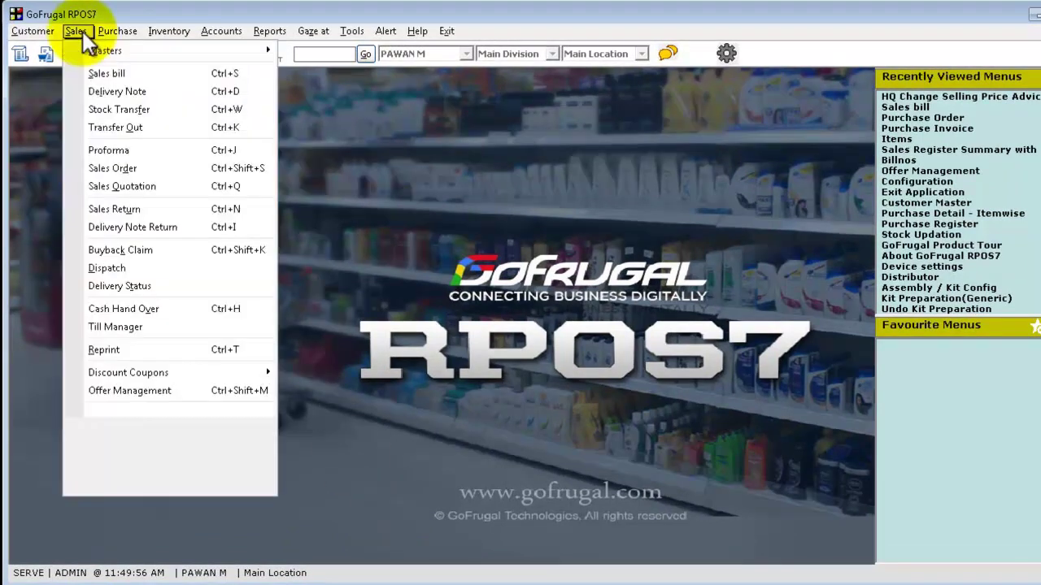
{"action": "left_click", "coordinate": [107, 74]}
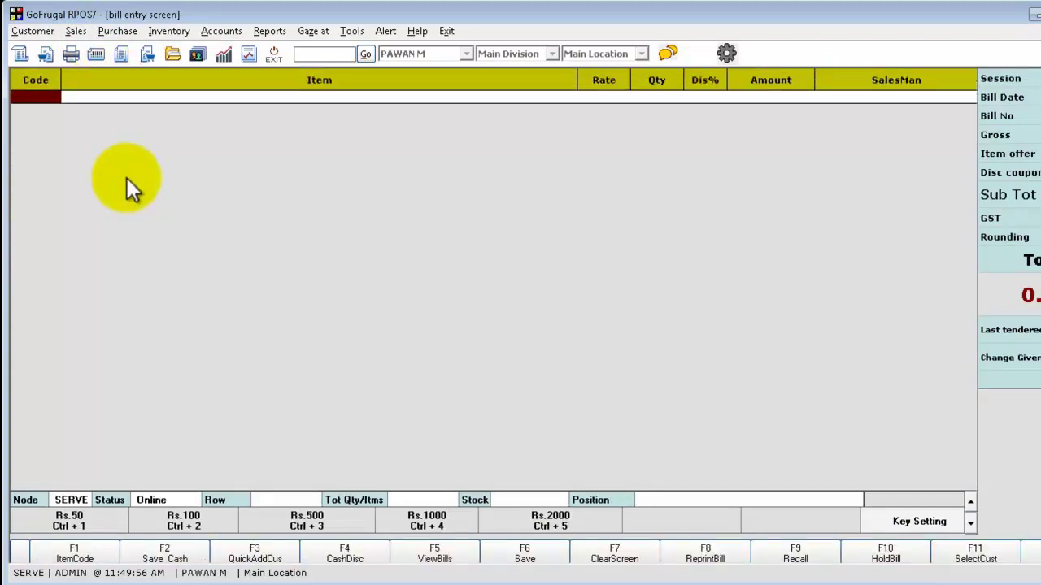
{"action": "type", "text": "16577"}
{"action": "key", "text": "Return"}
{"action": "type", "text": "13"}
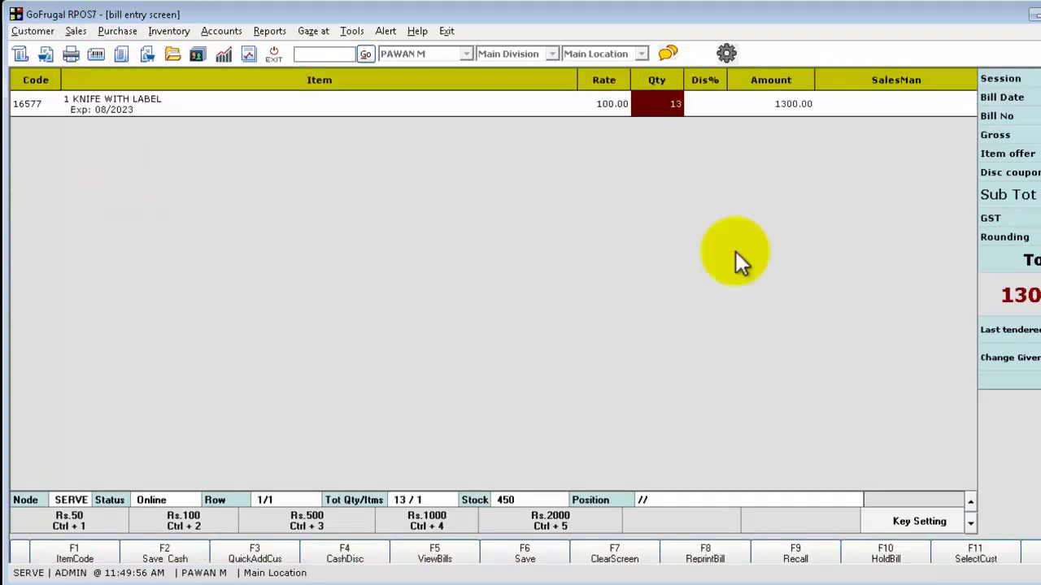
{"action": "key", "text": "Return"}
Add the product 1 Y PEELER WITH LABEL from the products list to the bill with quantity 1.
{"action": "key", "text": "F1"}
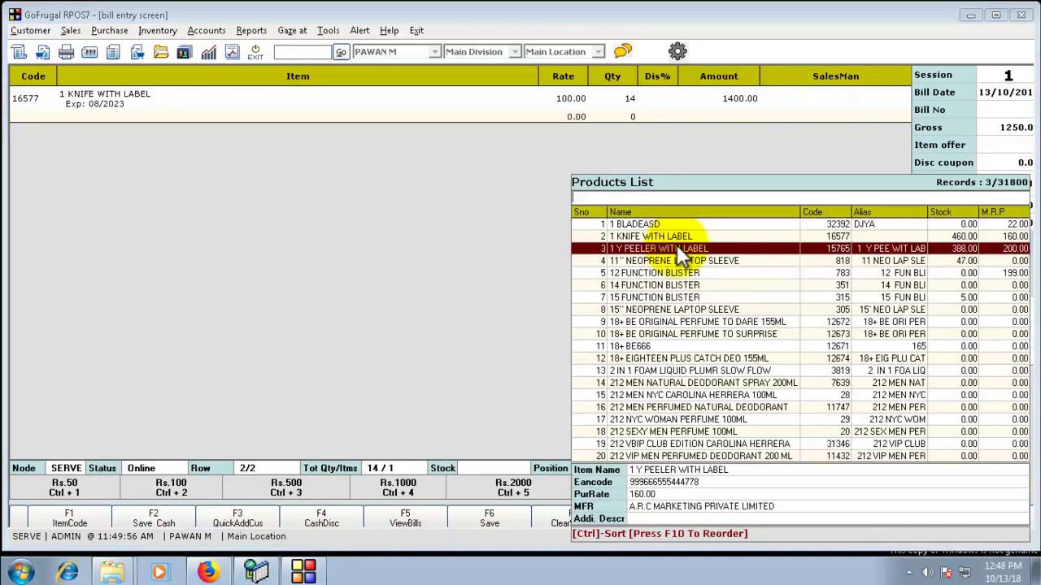
{"action": "double_click", "coordinate": [718, 258]}
{"action": "key", "text": "Return"}
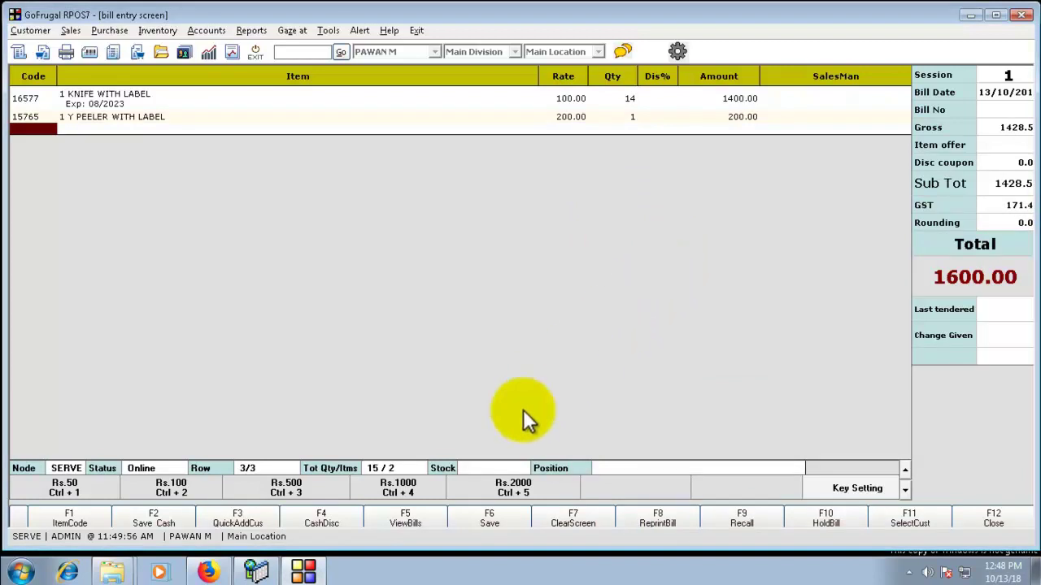
Save the bill with the diwali offer applied and tender 1400 in cash.
{"action": "left_click", "coordinate": [485, 522]}
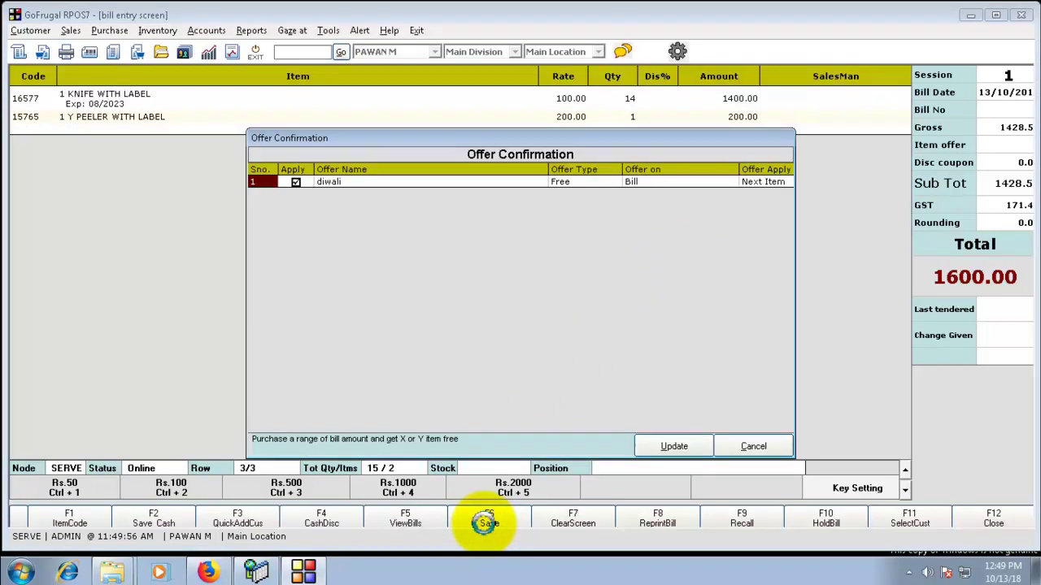
{"action": "left_click", "coordinate": [666, 449]}
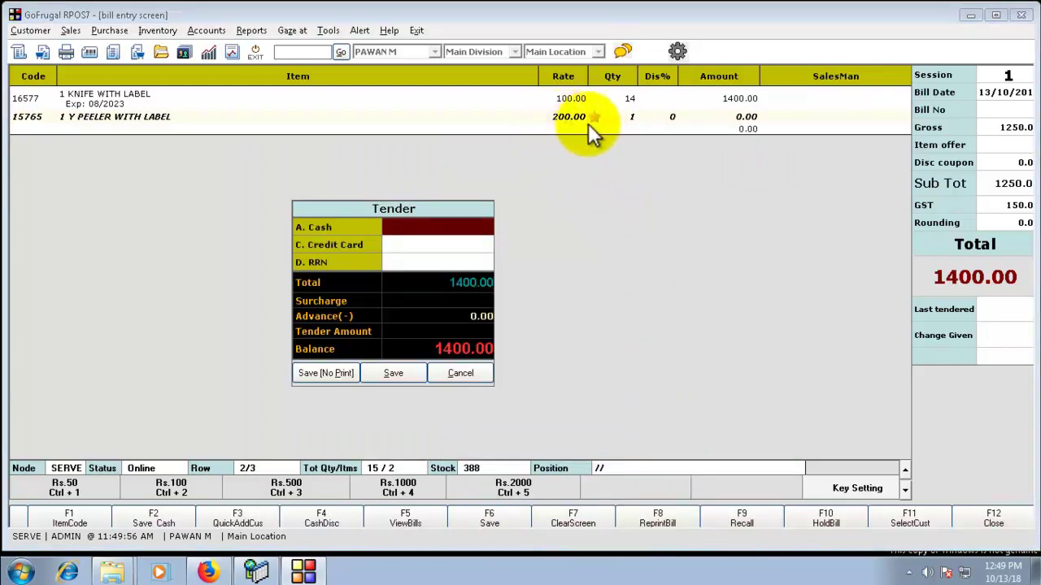
{"action": "key", "text": "Return"}
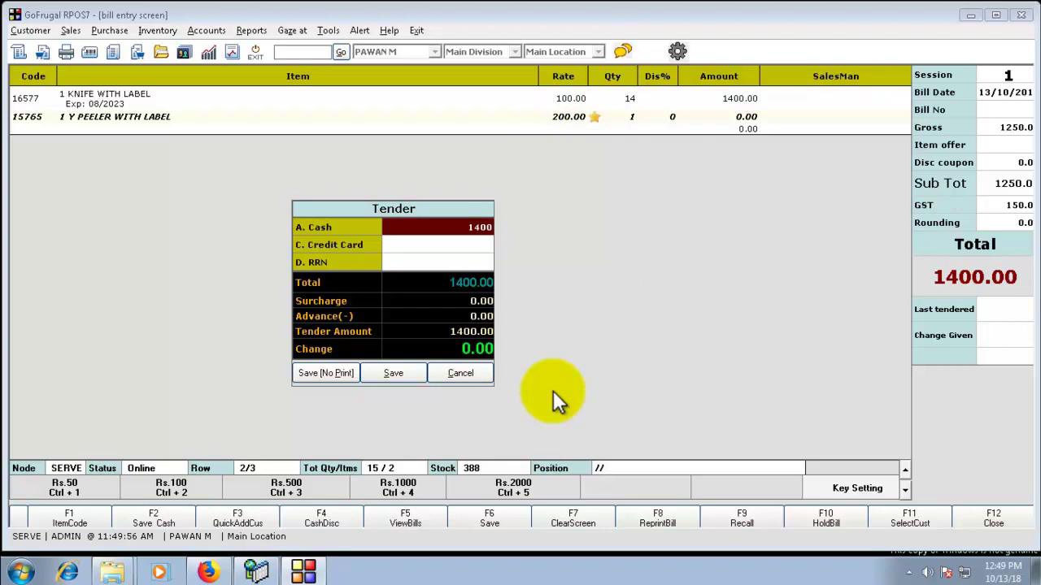